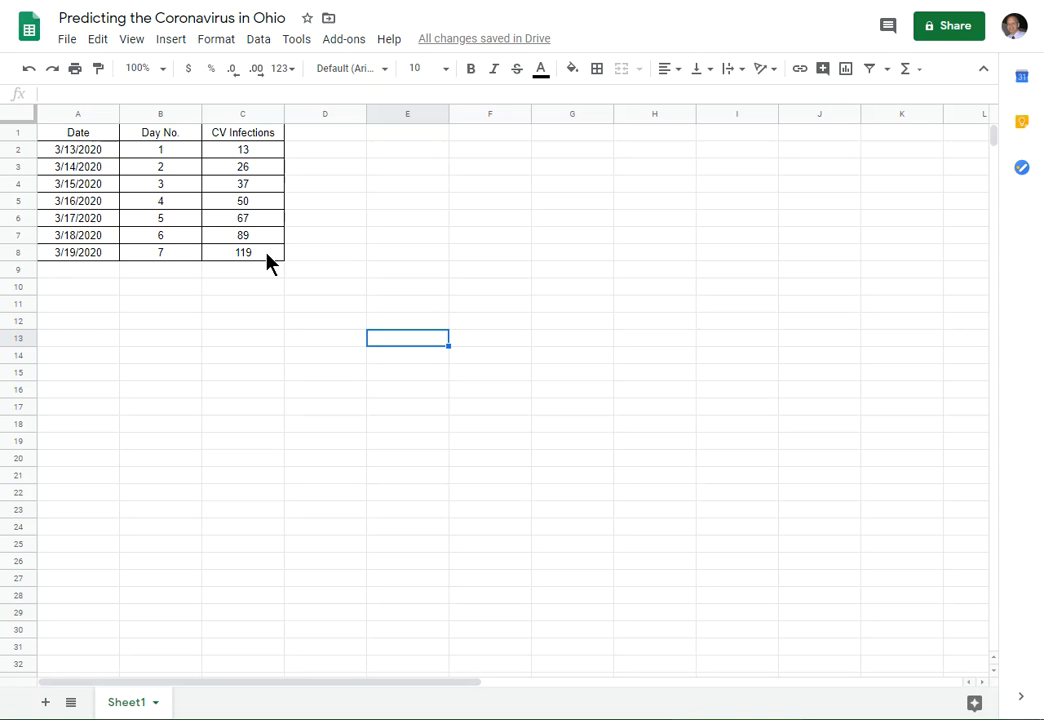
- Enter 30 in cell B9 as an additional day number beneath the table
click(165, 270)
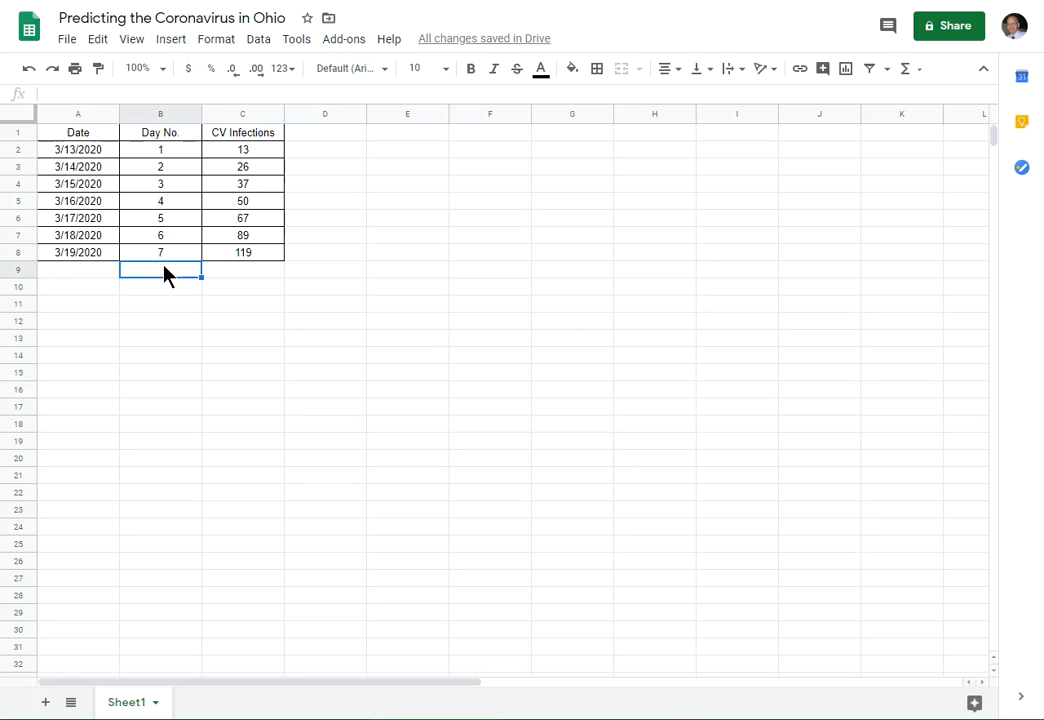
text(30)
key(Return)
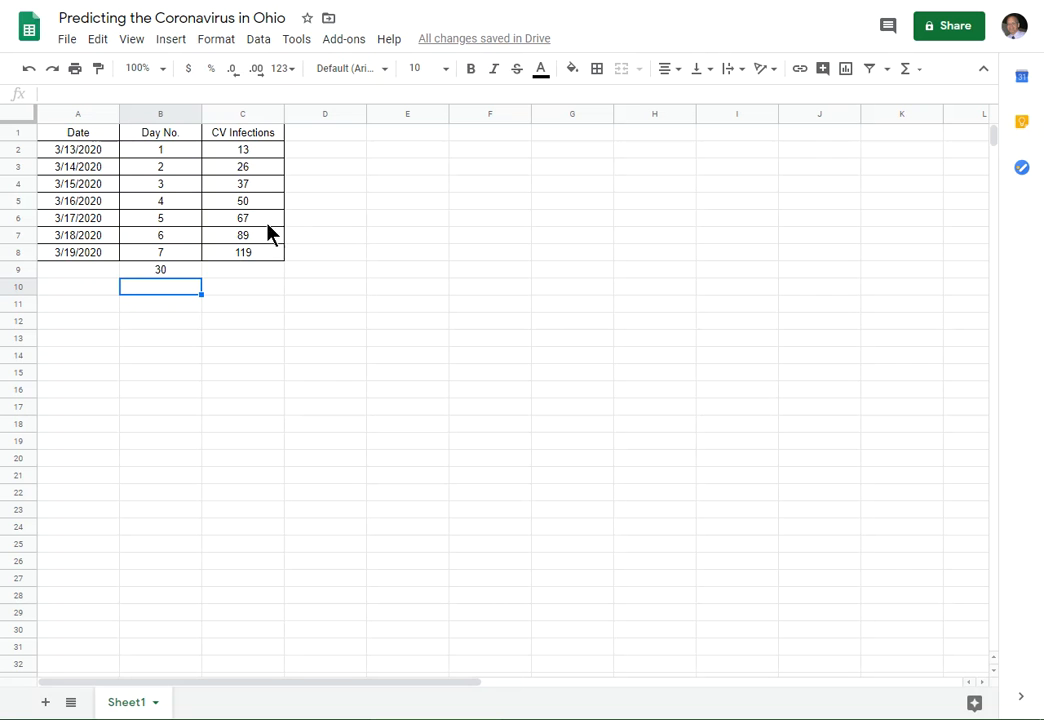
- Insert a chart from the Day No. and CV Infections data in B1:C8 and place it below the table
drag(168, 137, 257, 259)
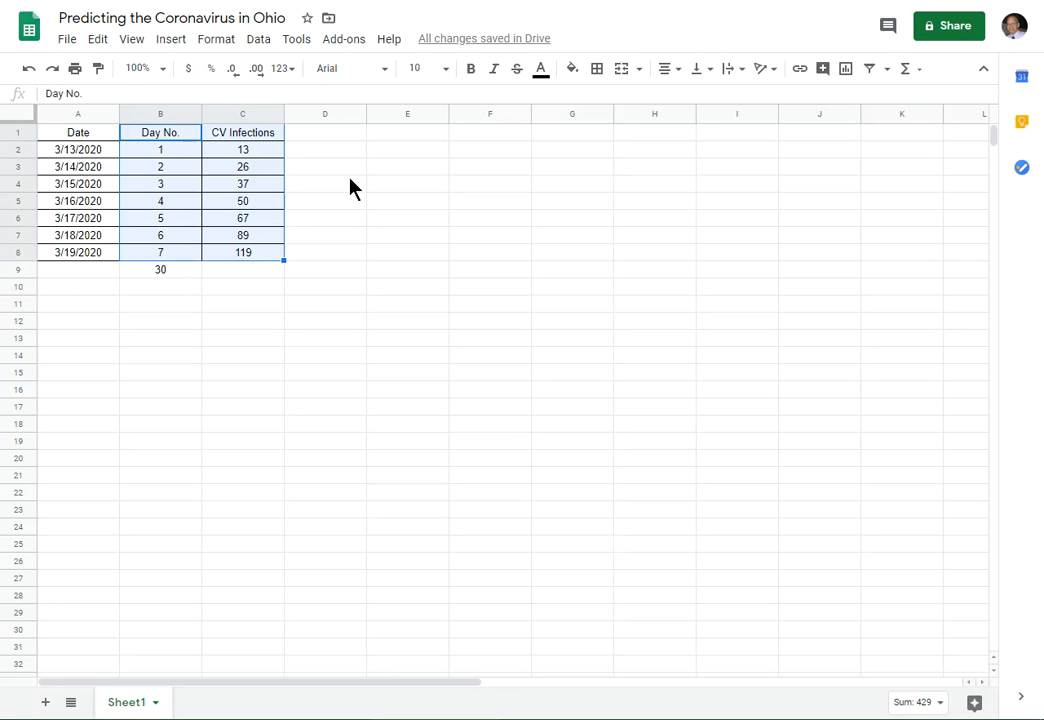
click(170, 42)
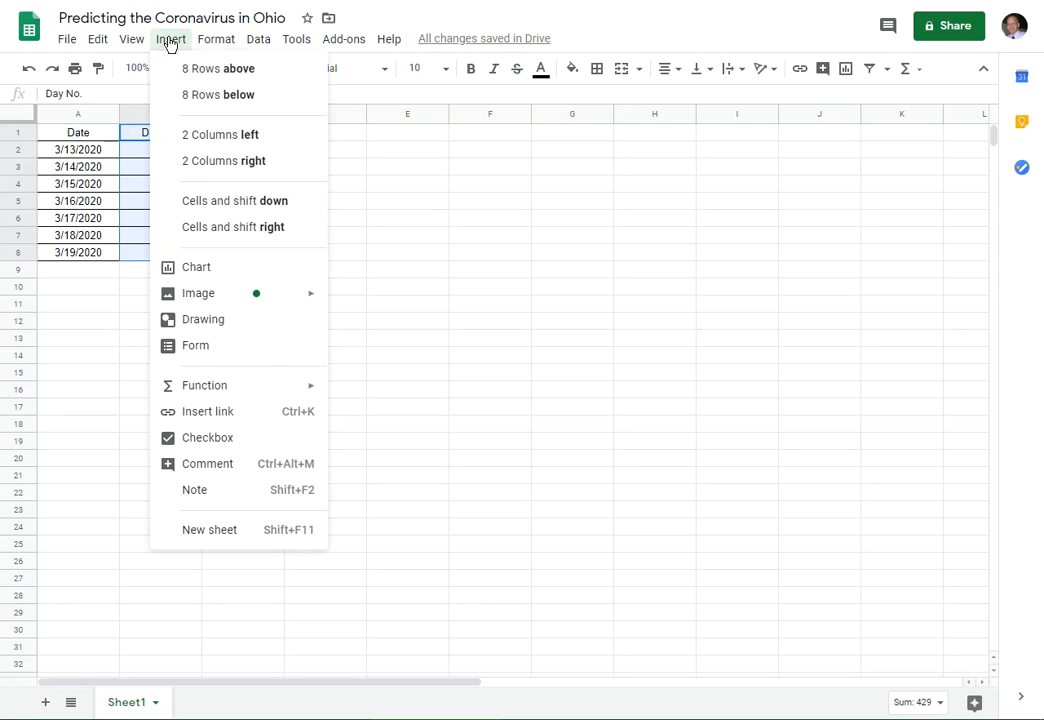
click(205, 268)
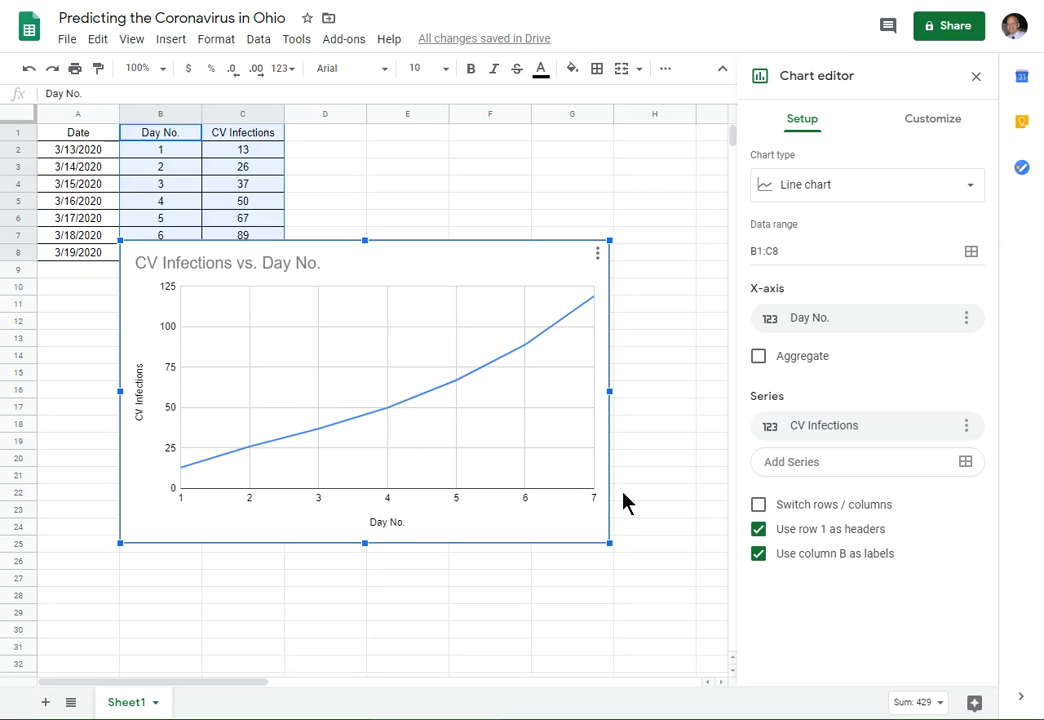
drag(515, 261, 517, 318)
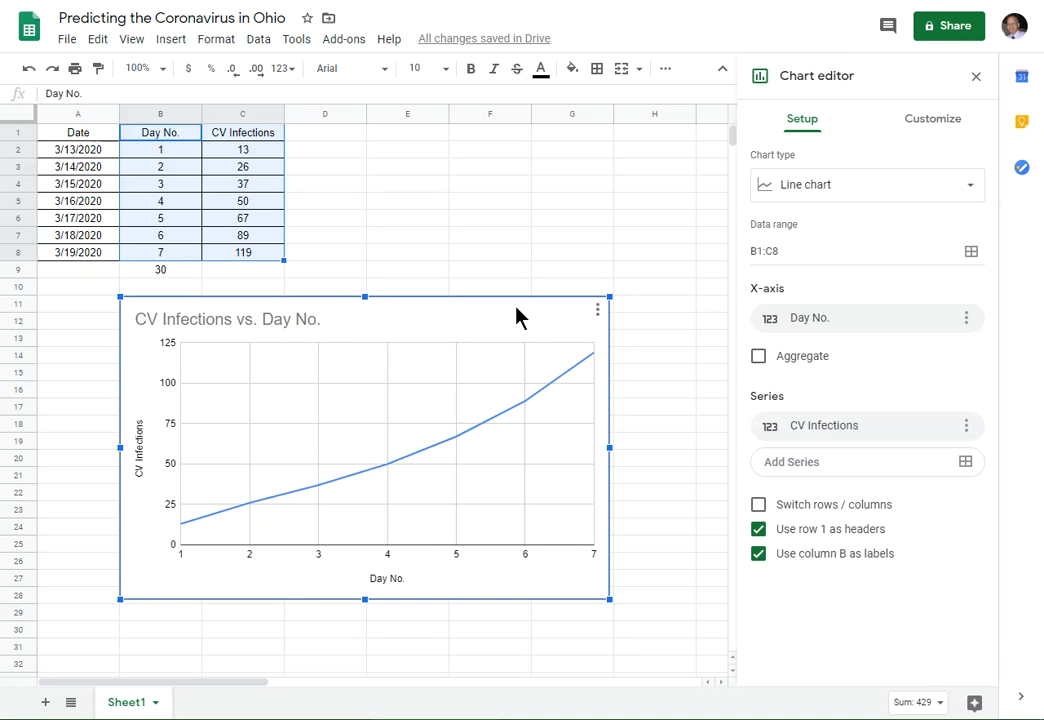
- Change the chart type from line to scatter chart
click(855, 195)
scroll(900, 390, down, 10)
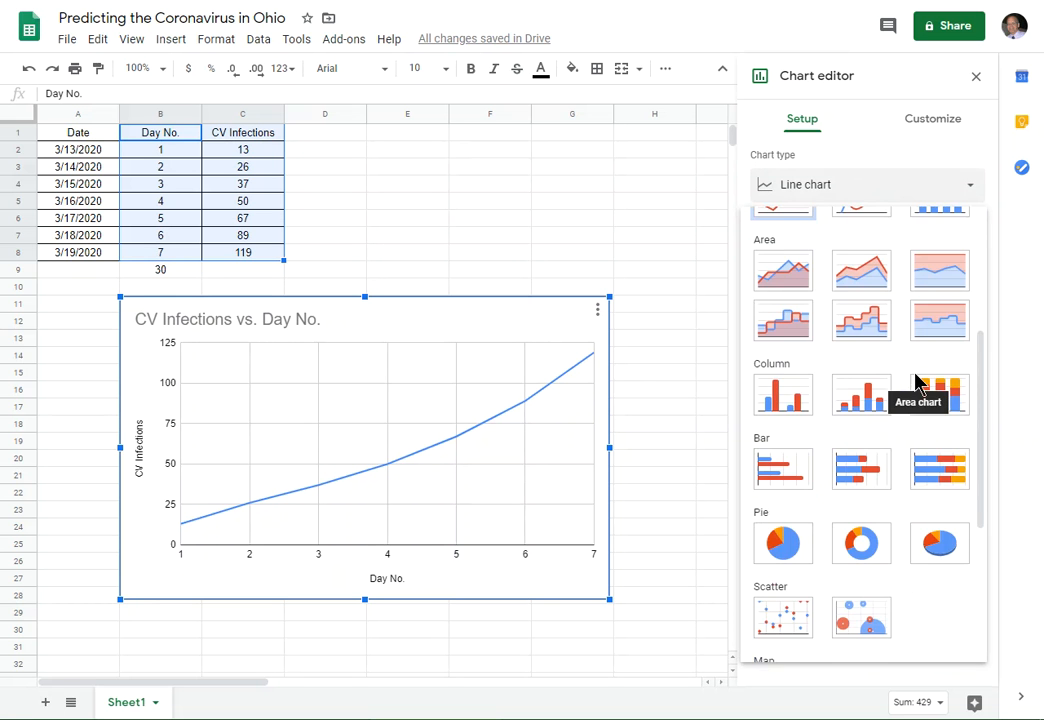
click(775, 350)
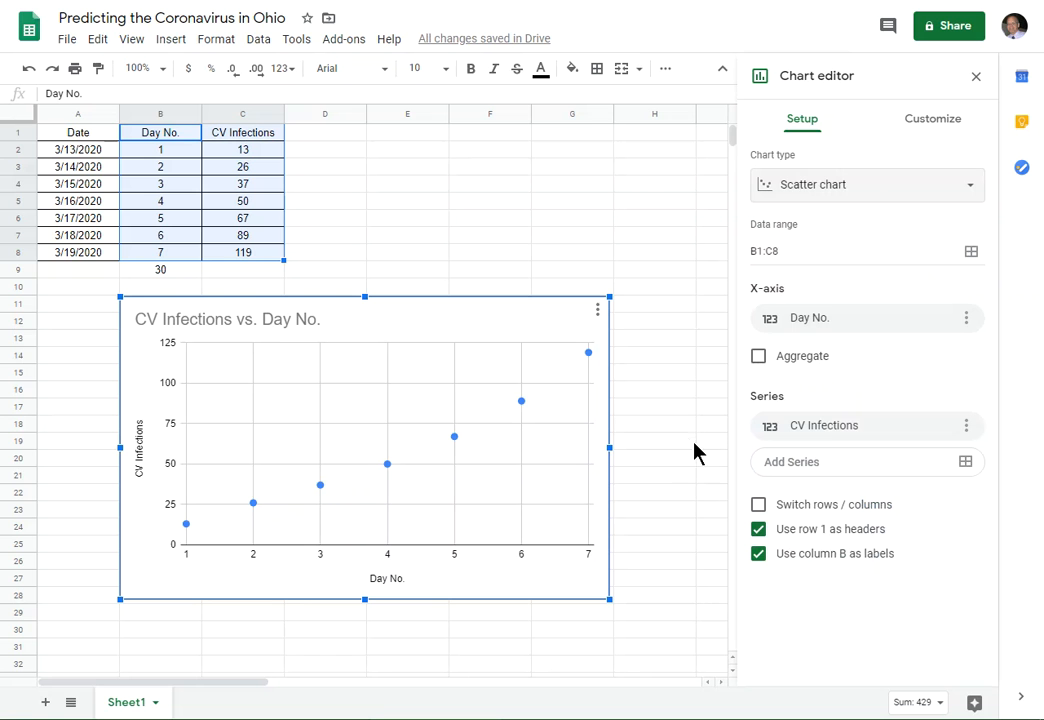
- Add a trendline to the CV Infections series and set its type to Polynomial
click(944, 124)
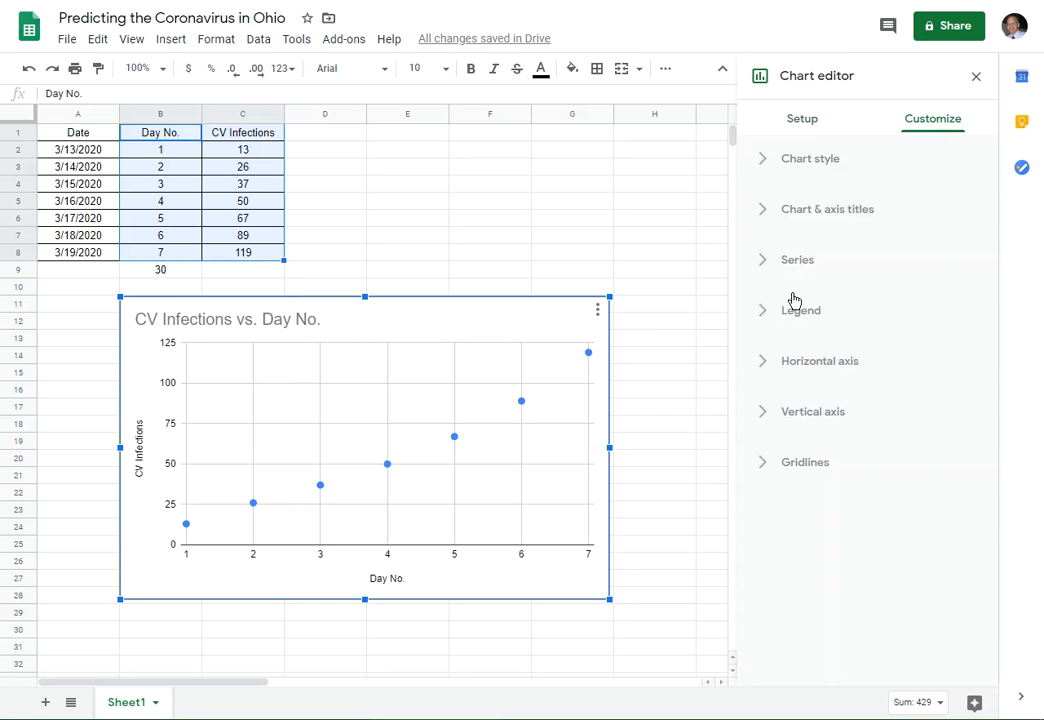
click(791, 262)
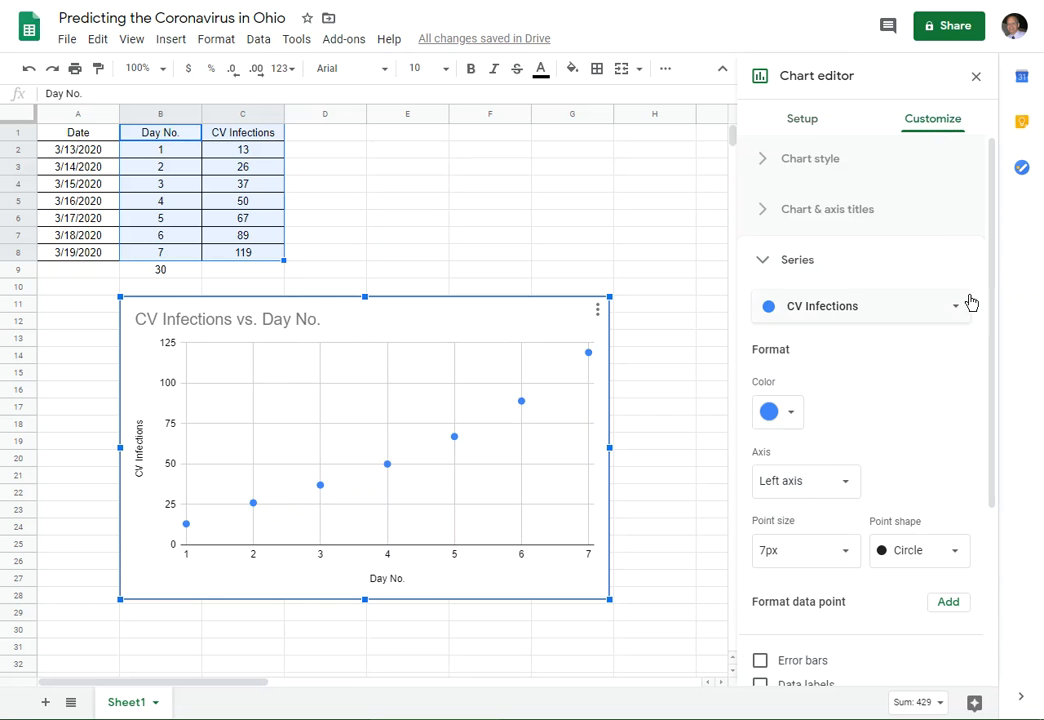
drag(997, 296, 997, 443)
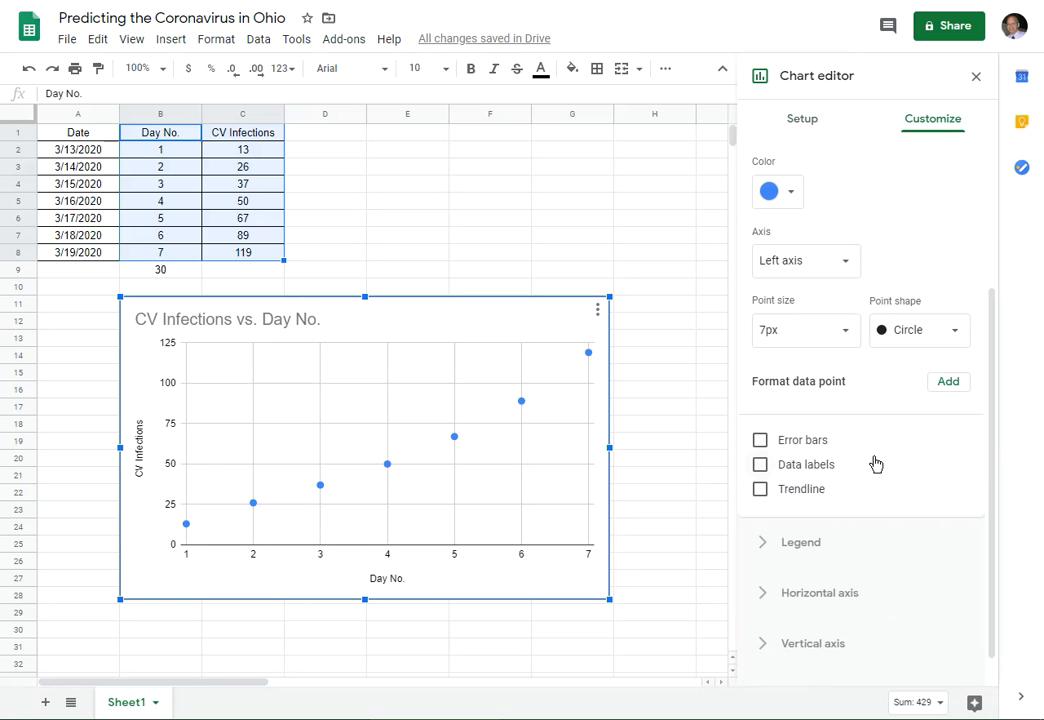
click(761, 490)
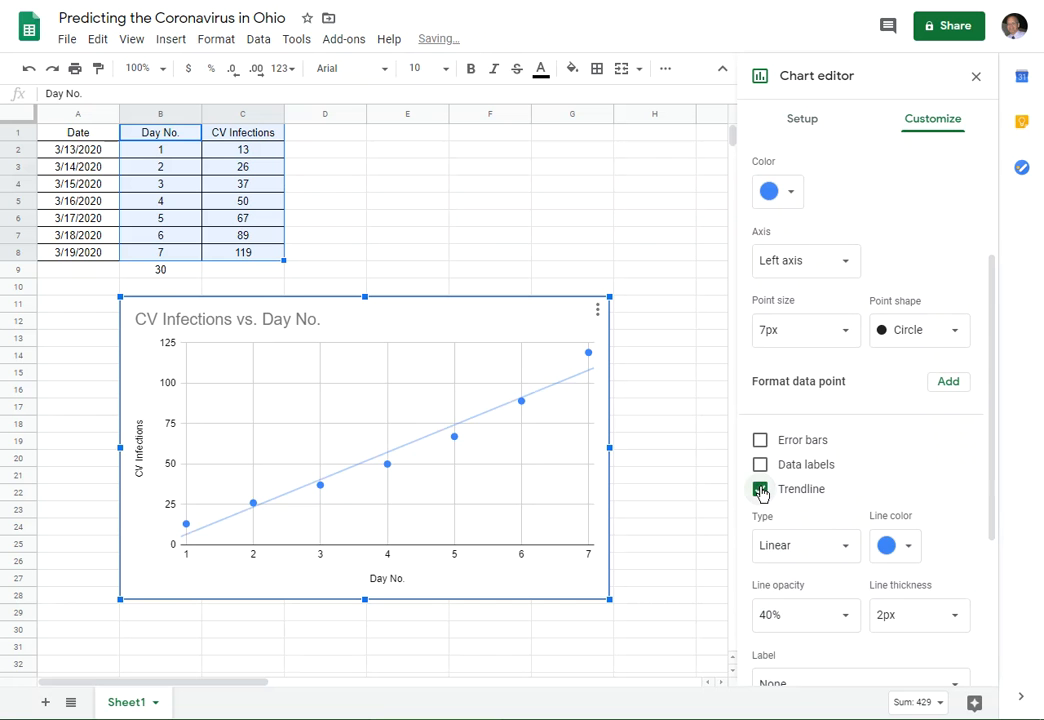
click(760, 465)
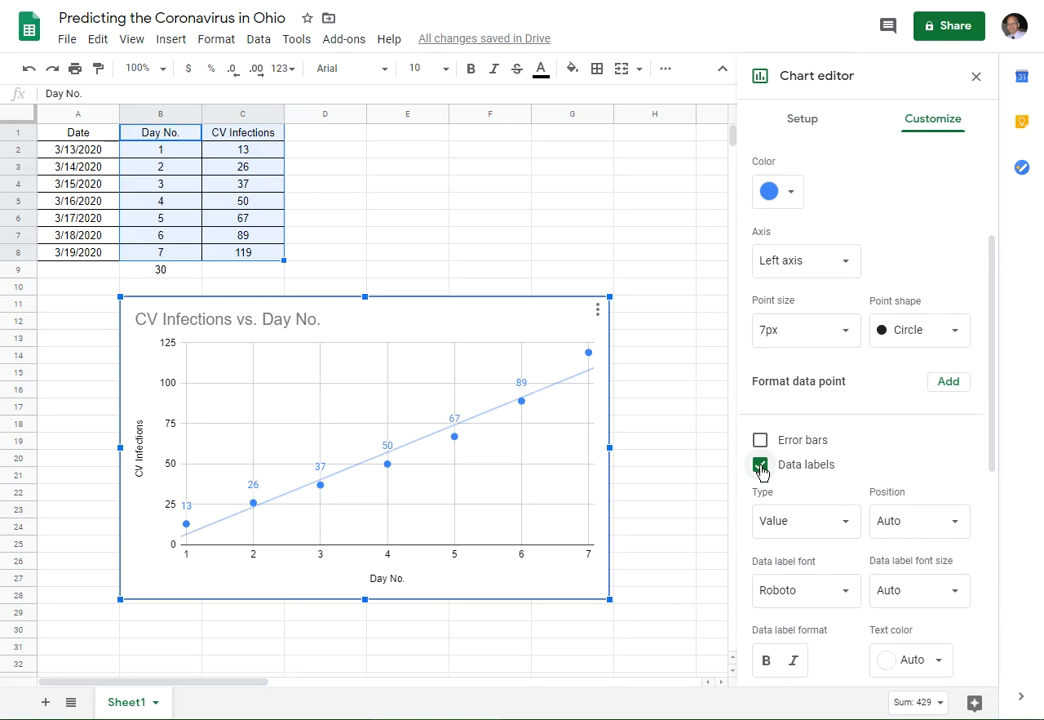
click(760, 465)
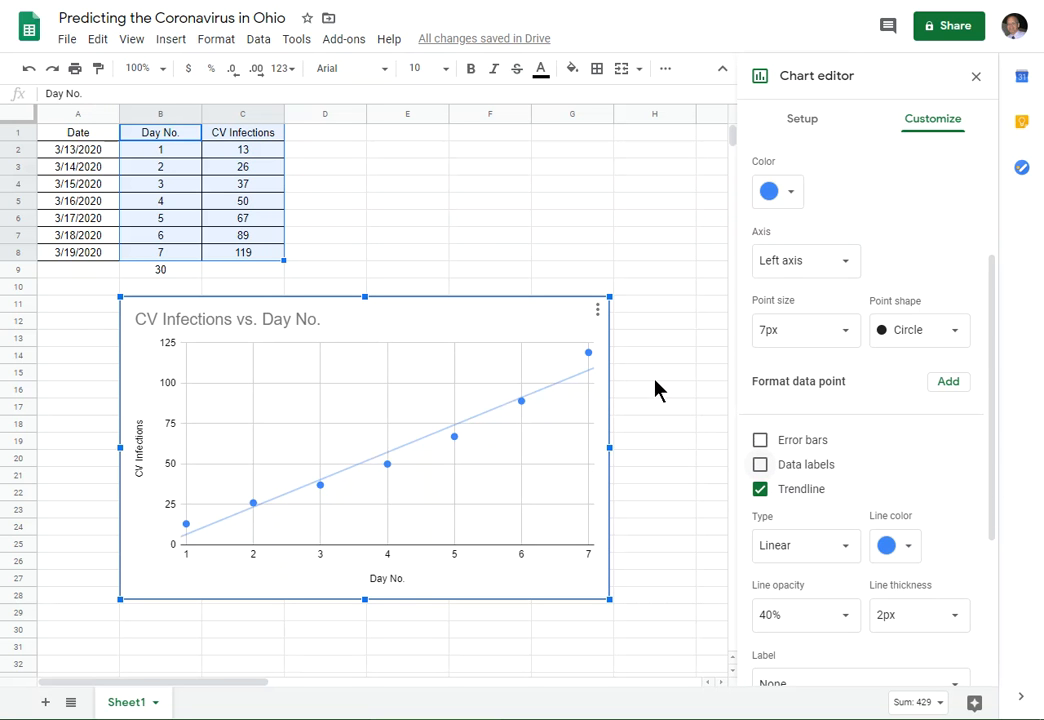
click(847, 549)
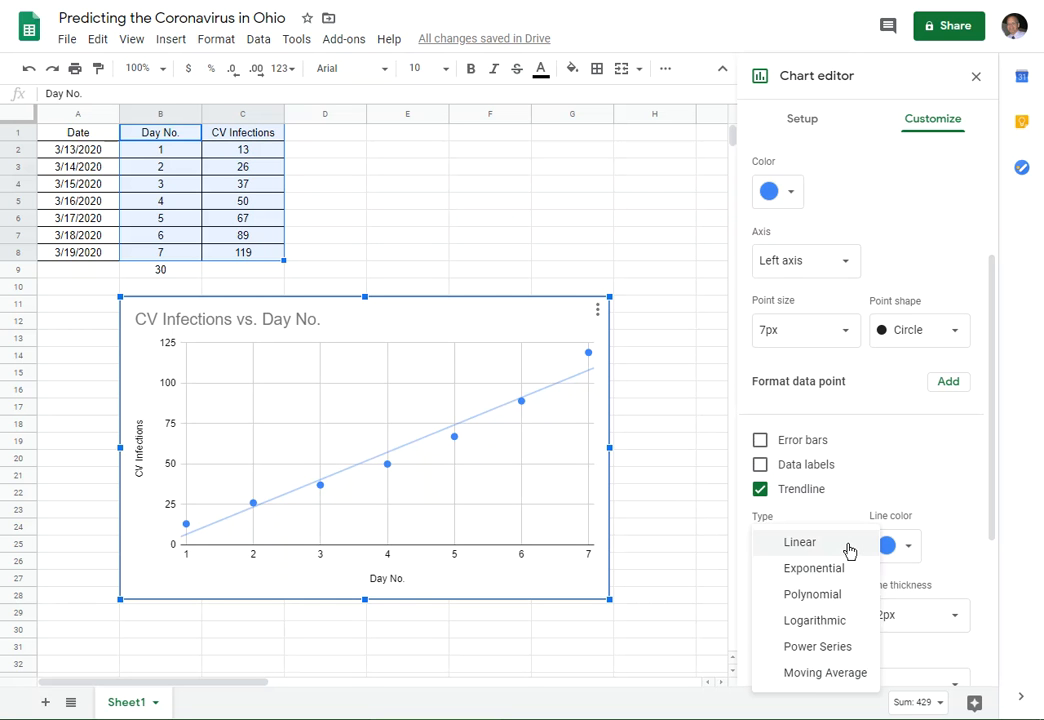
click(831, 596)
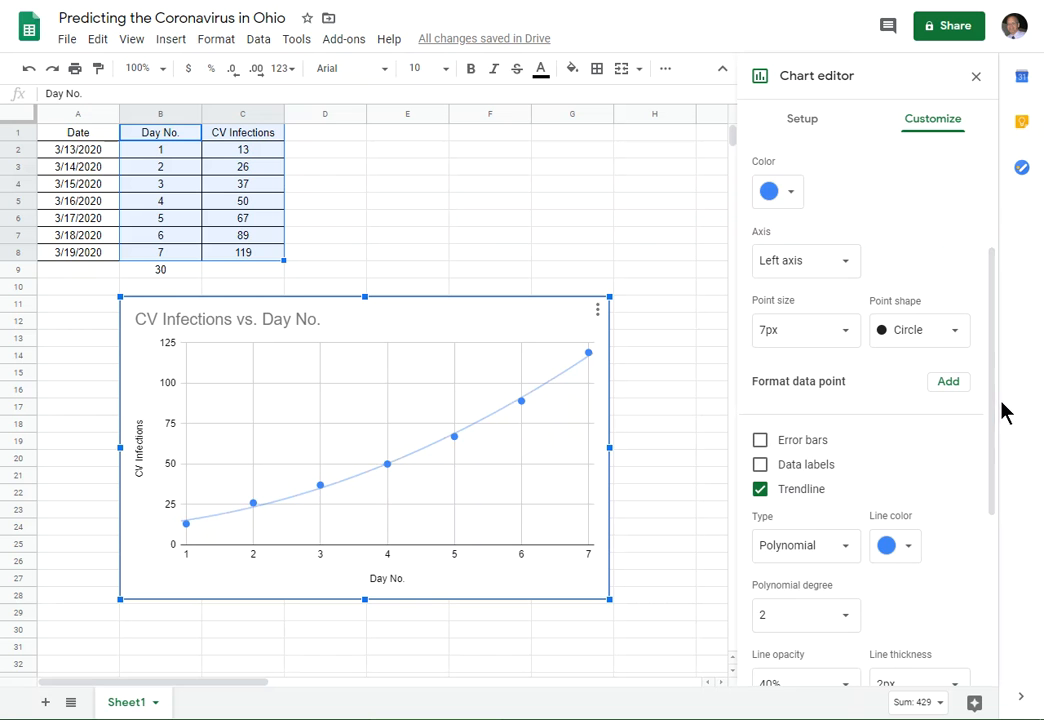
- Show the trendline's R² value and set its label to Use Equation
drag(994, 370, 997, 446)
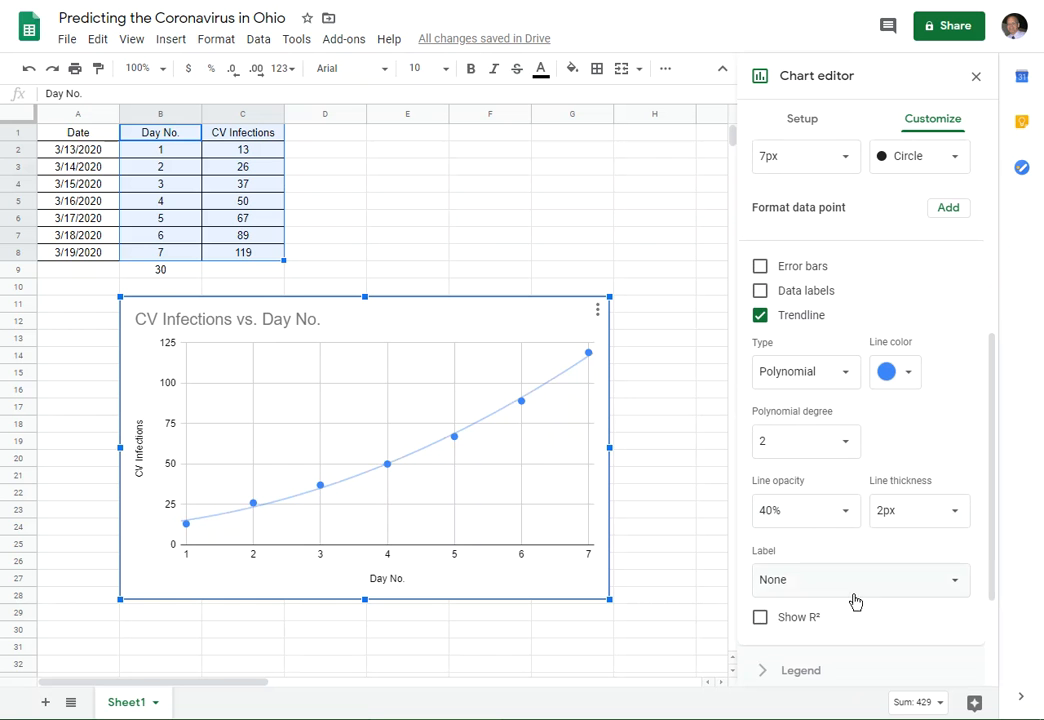
click(760, 619)
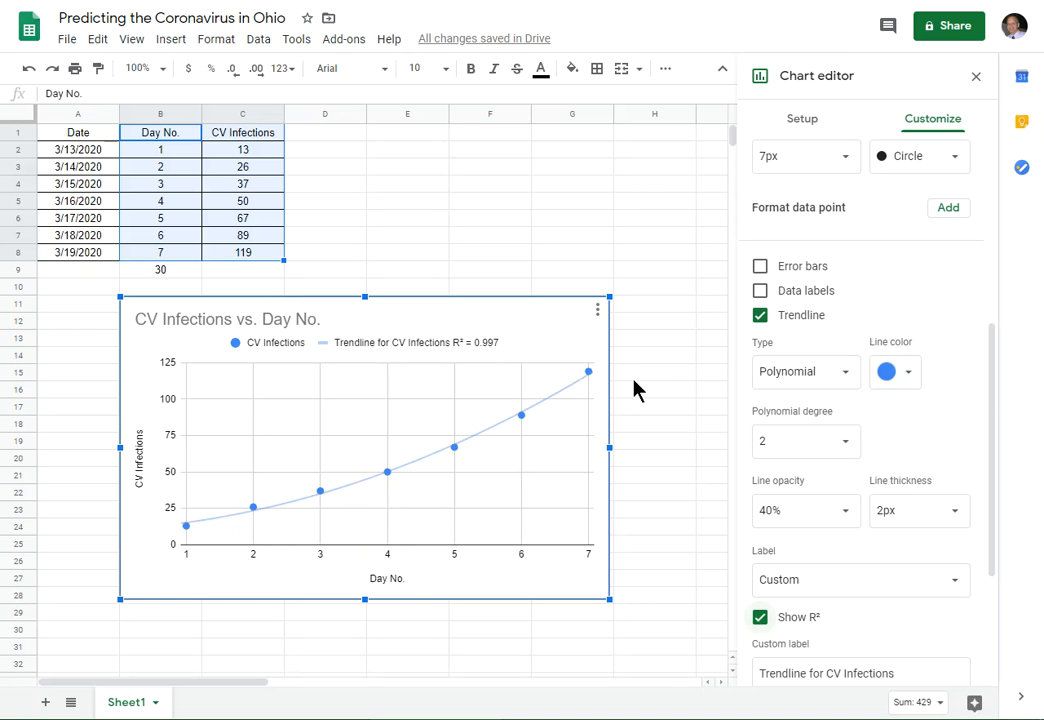
scroll(995, 394, down, 1)
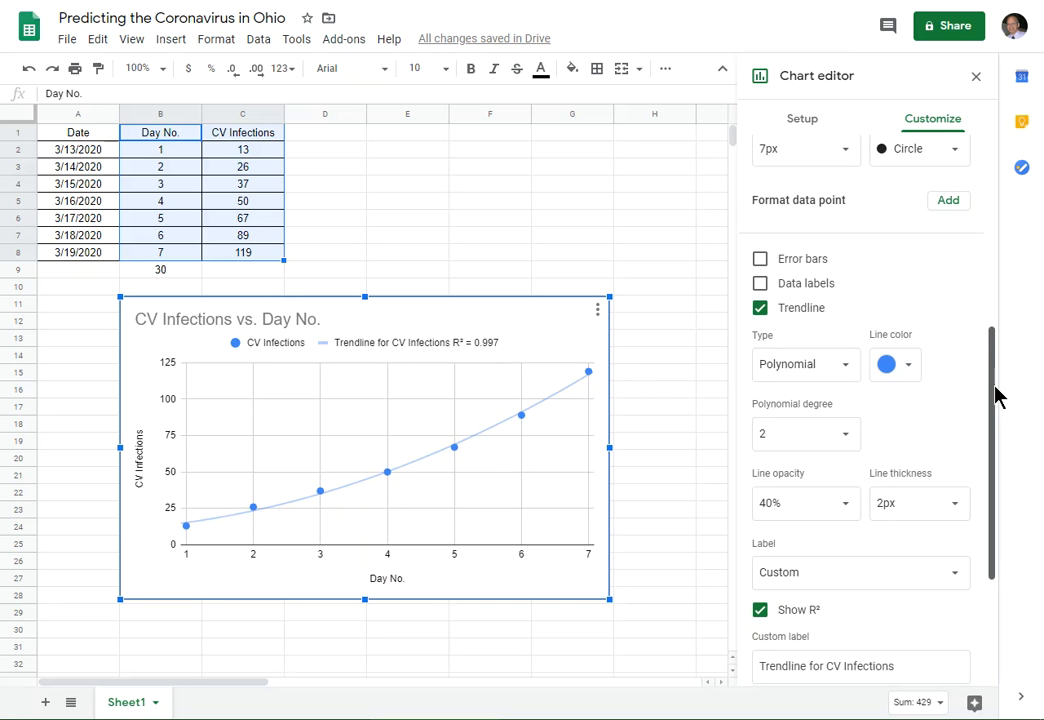
mouse_move(995, 394)
mouse_down()
mouse_move(990, 337)
mouse_move(990, 395)
mouse_up()
drag(990, 395, 997, 431)
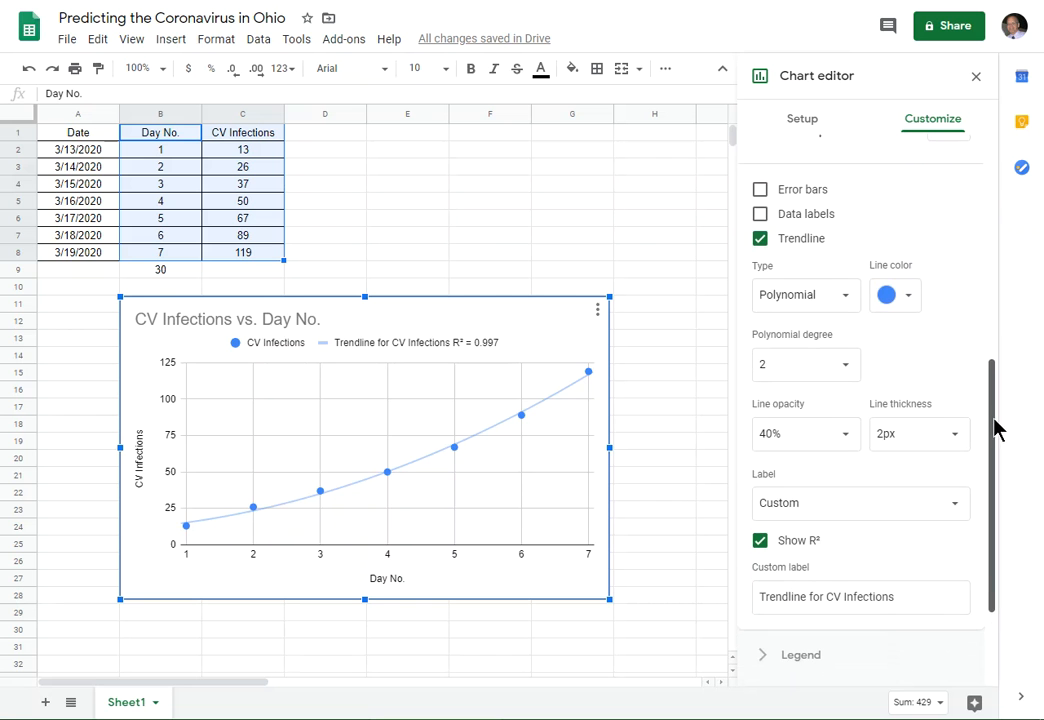
click(957, 507)
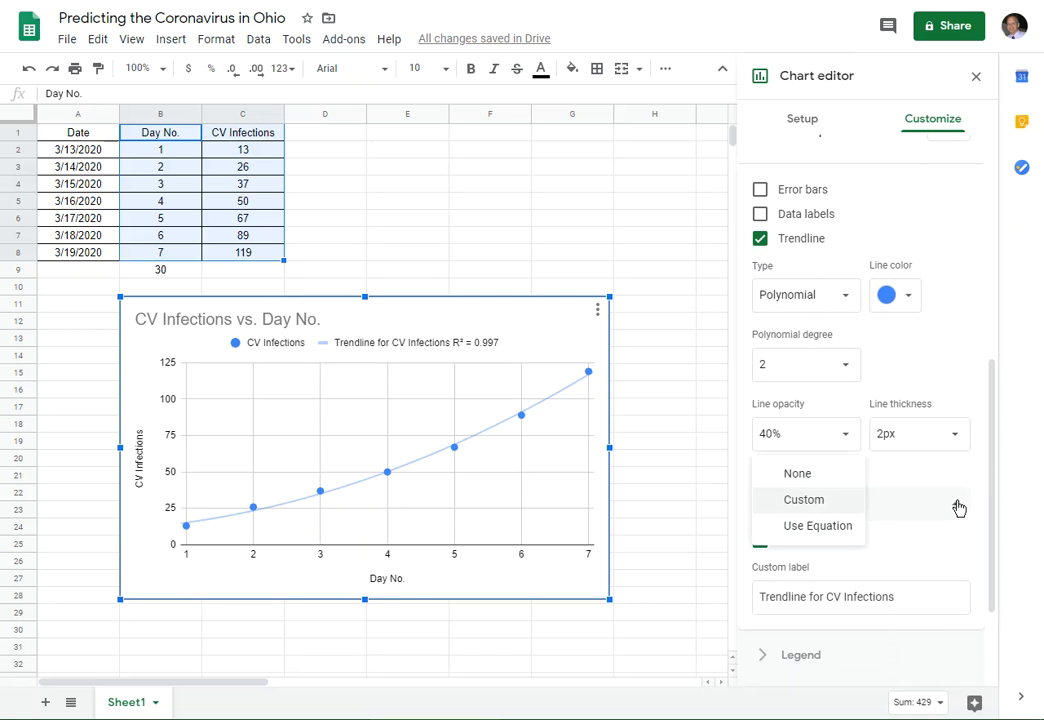
click(853, 536)
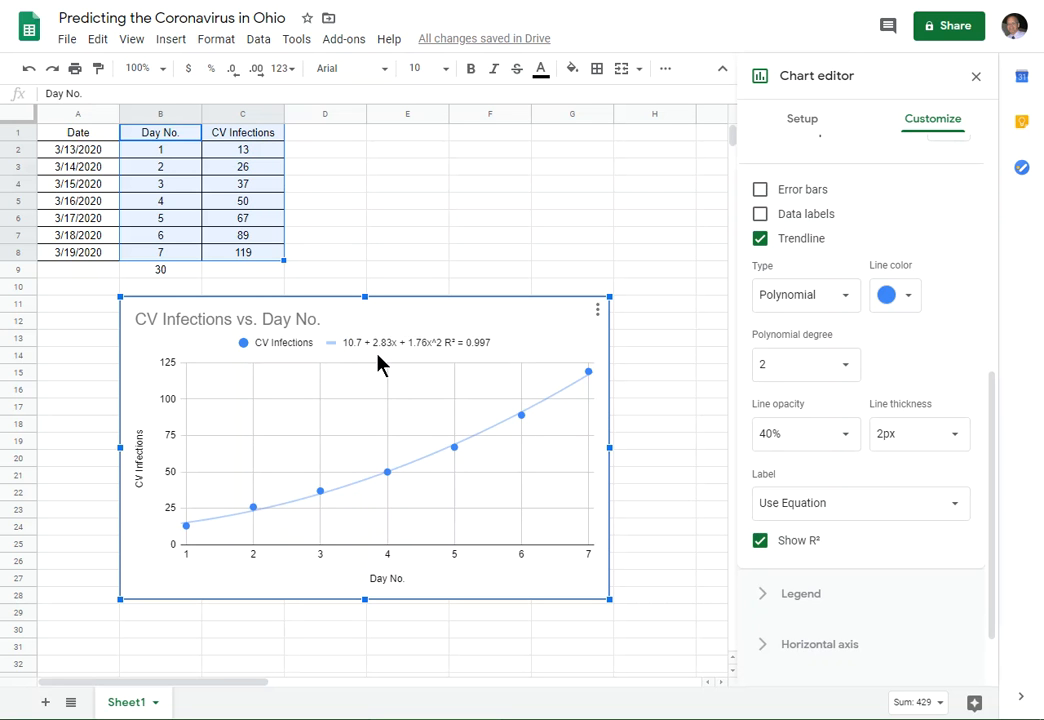
- Add the column header Prediction in cell D1
click(185, 270)
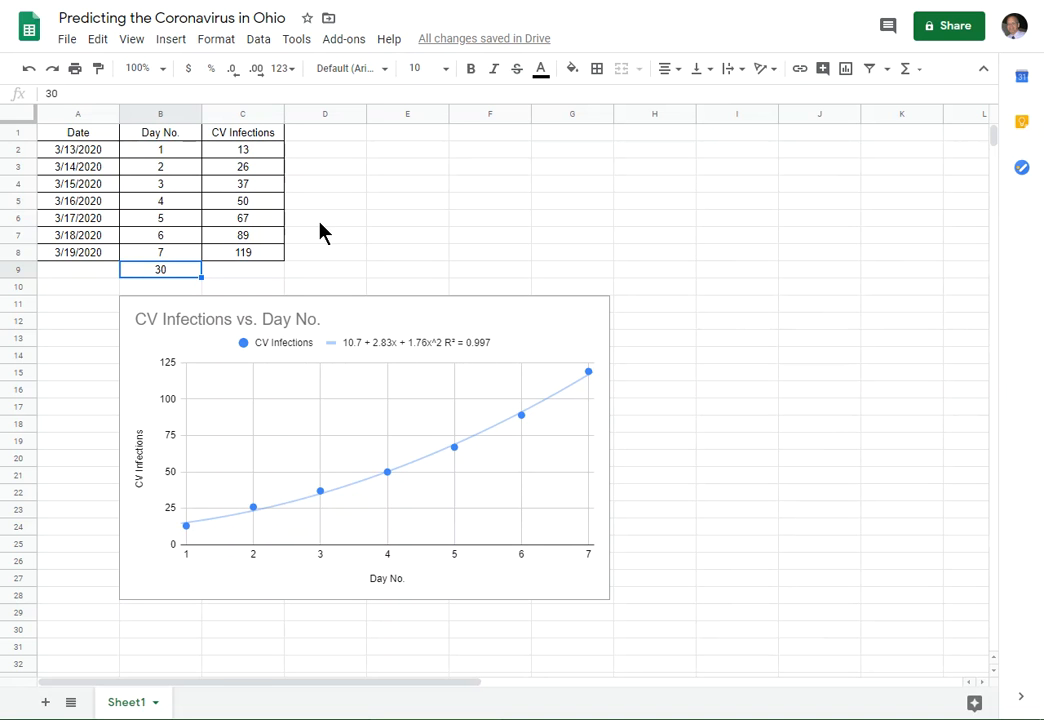
click(305, 140)
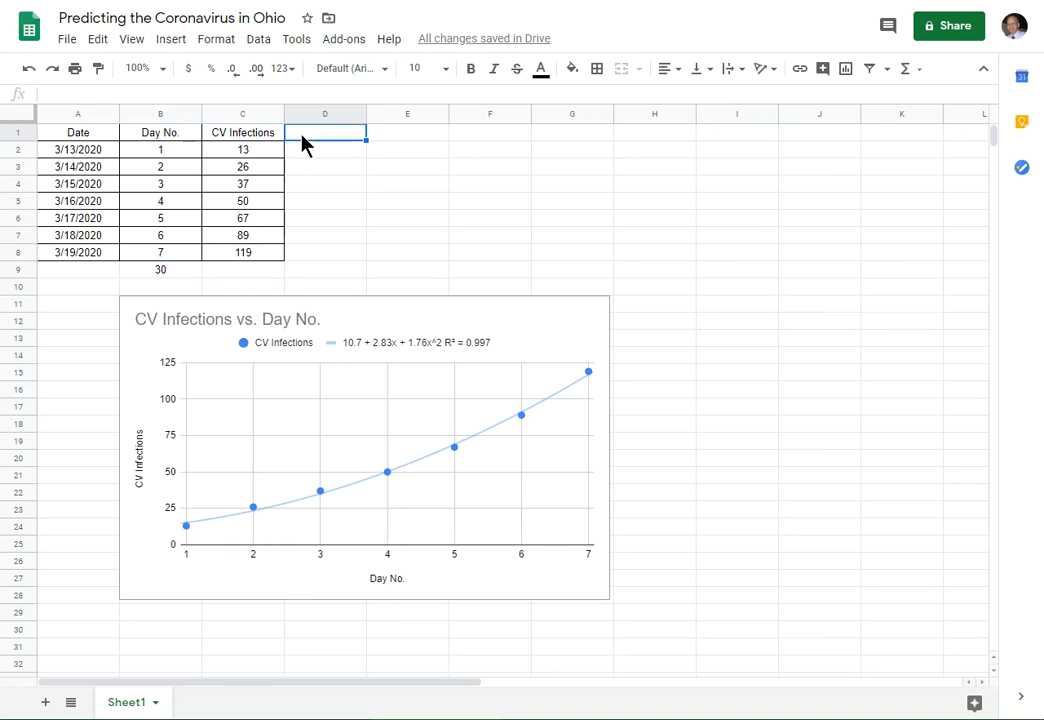
text(Prediction)
key(Return)
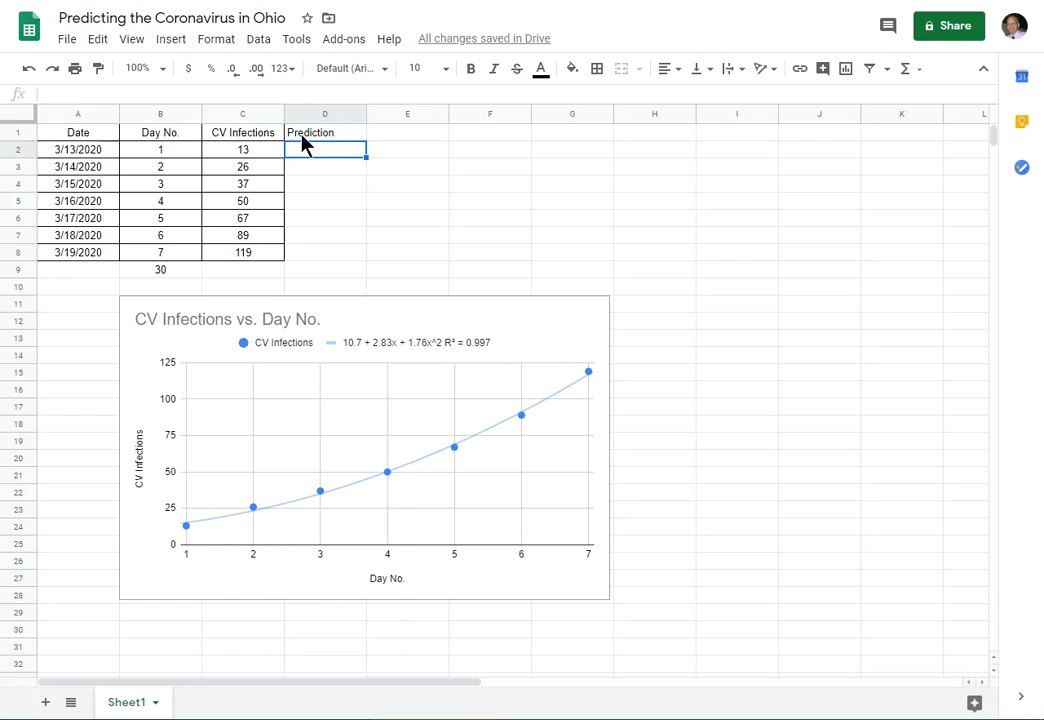
- Enter the trendline formula =10.7 +2.83*B2+(1.76*B2*B2) in cell D2
text(=)
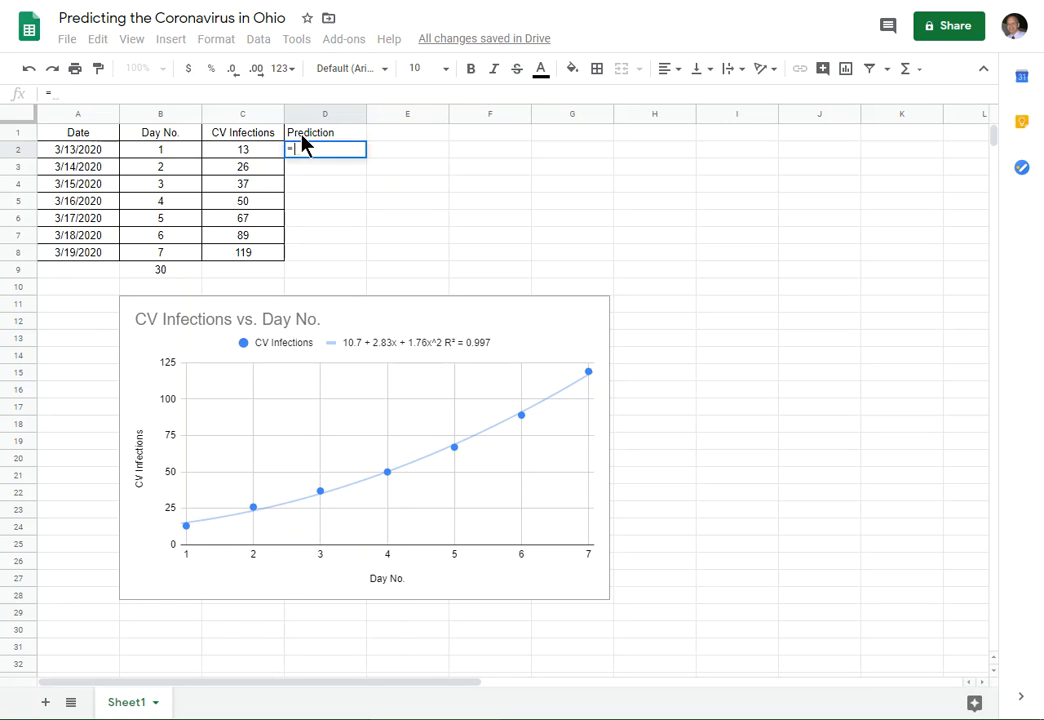
text(10.7)
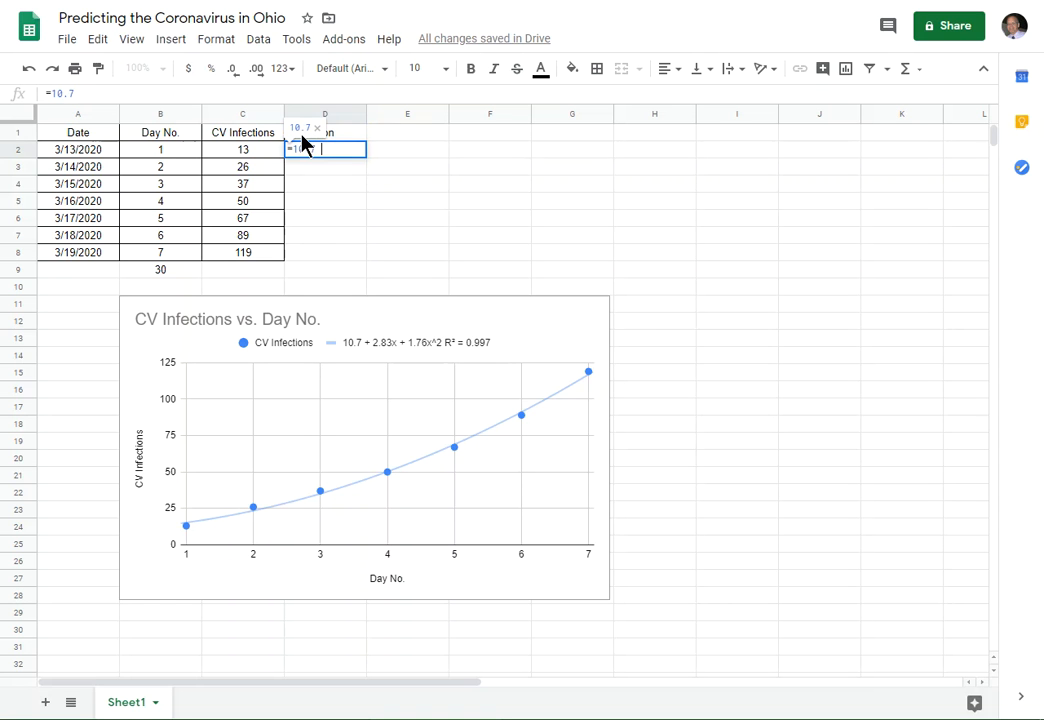
text( +)
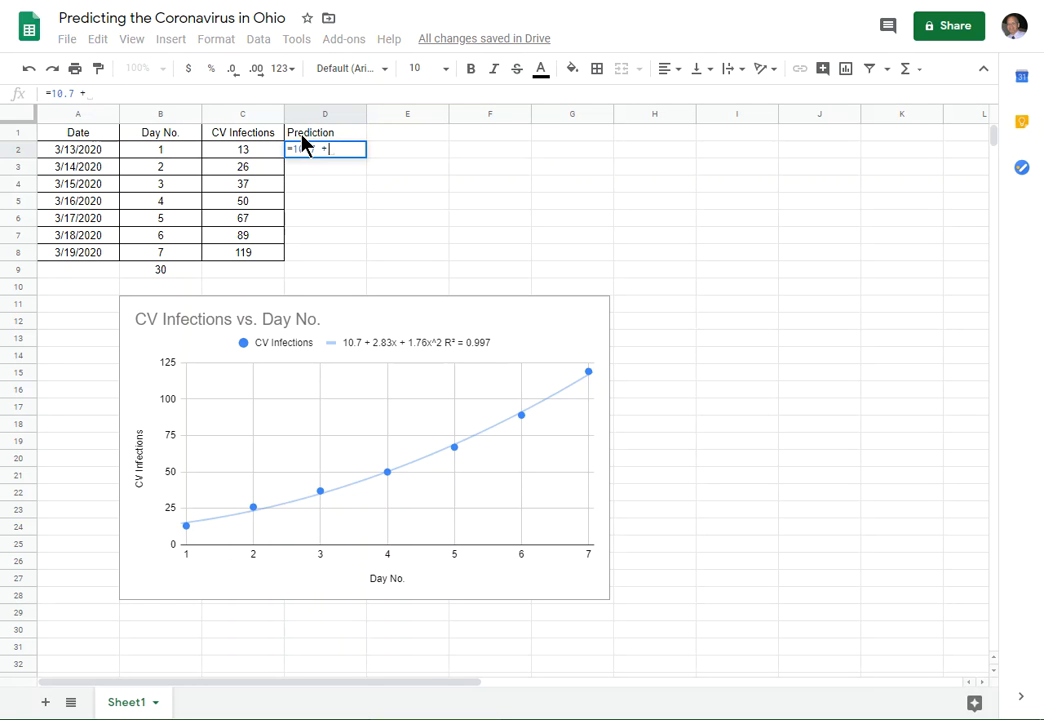
text(2.83*)
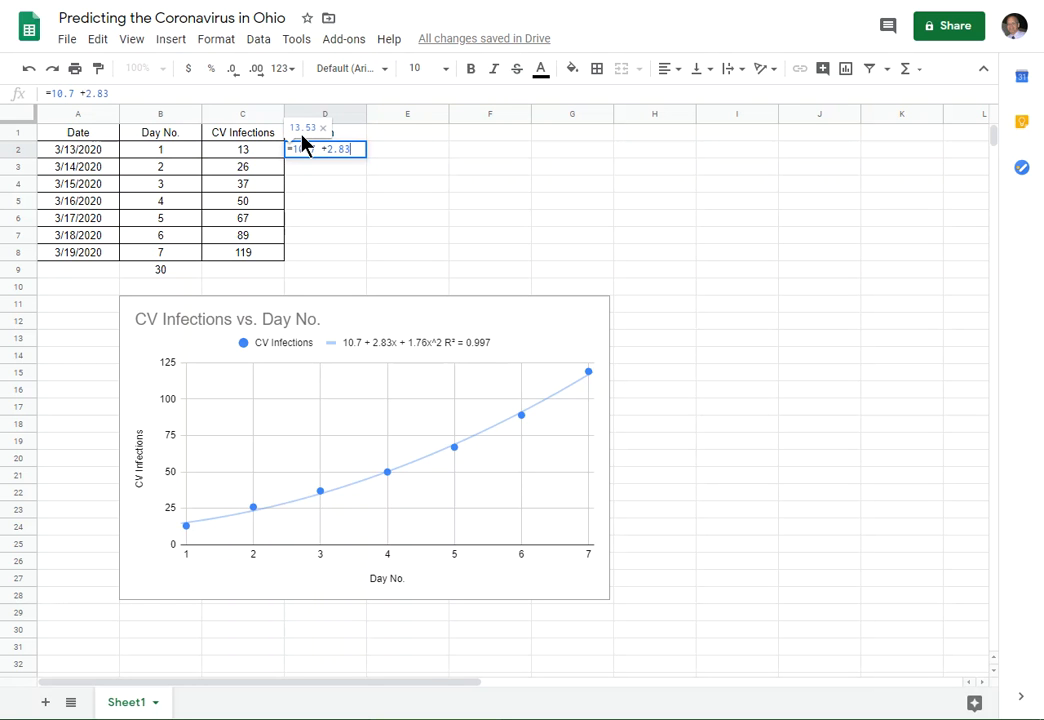
click(159, 157)
text(+()
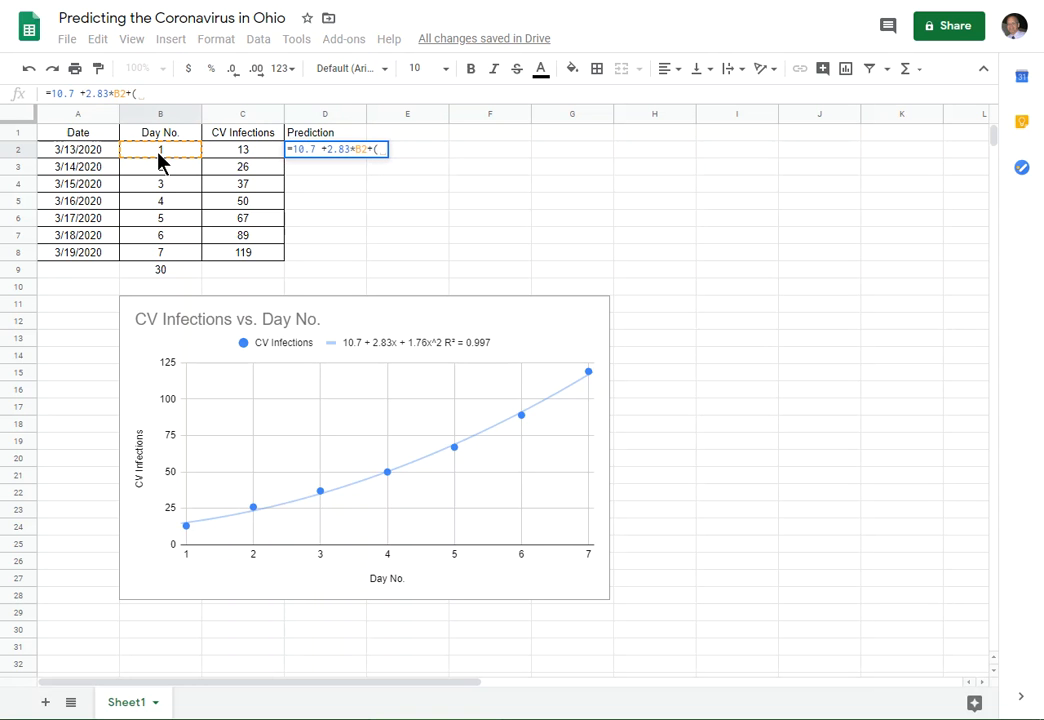
text(1.76)
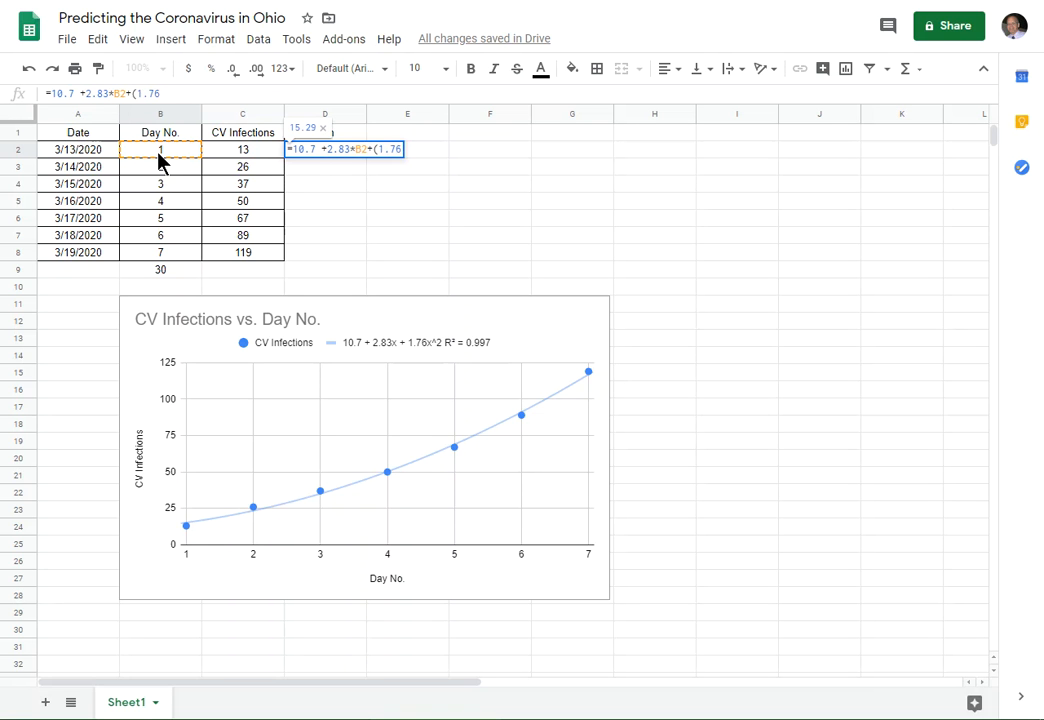
text(*)
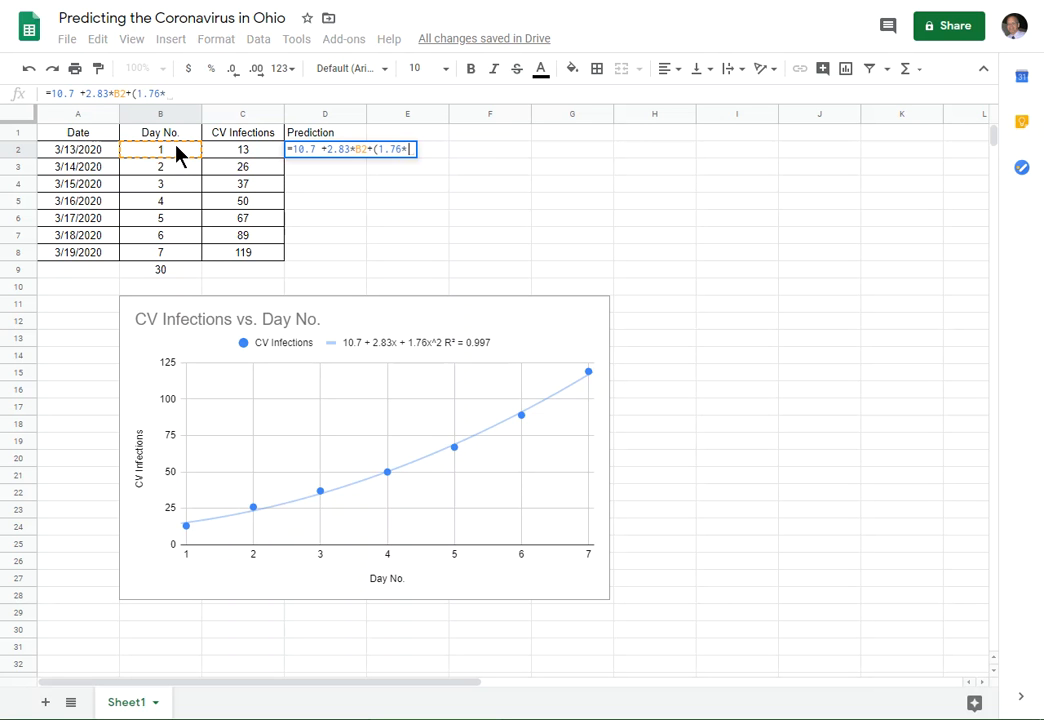
click(176, 150)
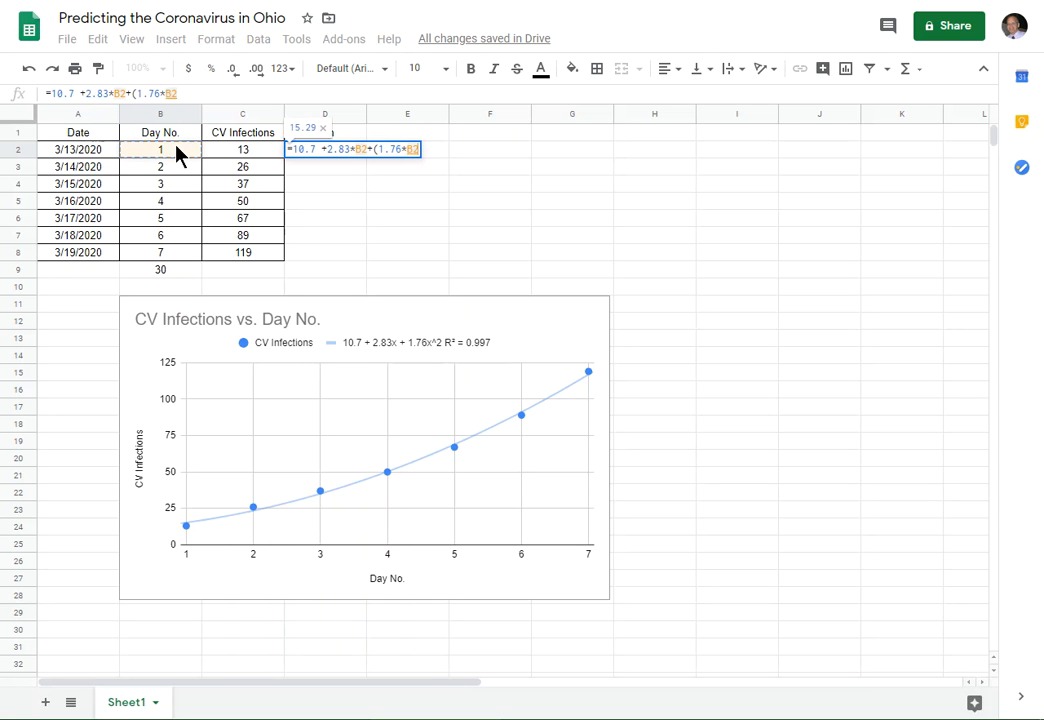
text(*)
click(176, 150)
text())
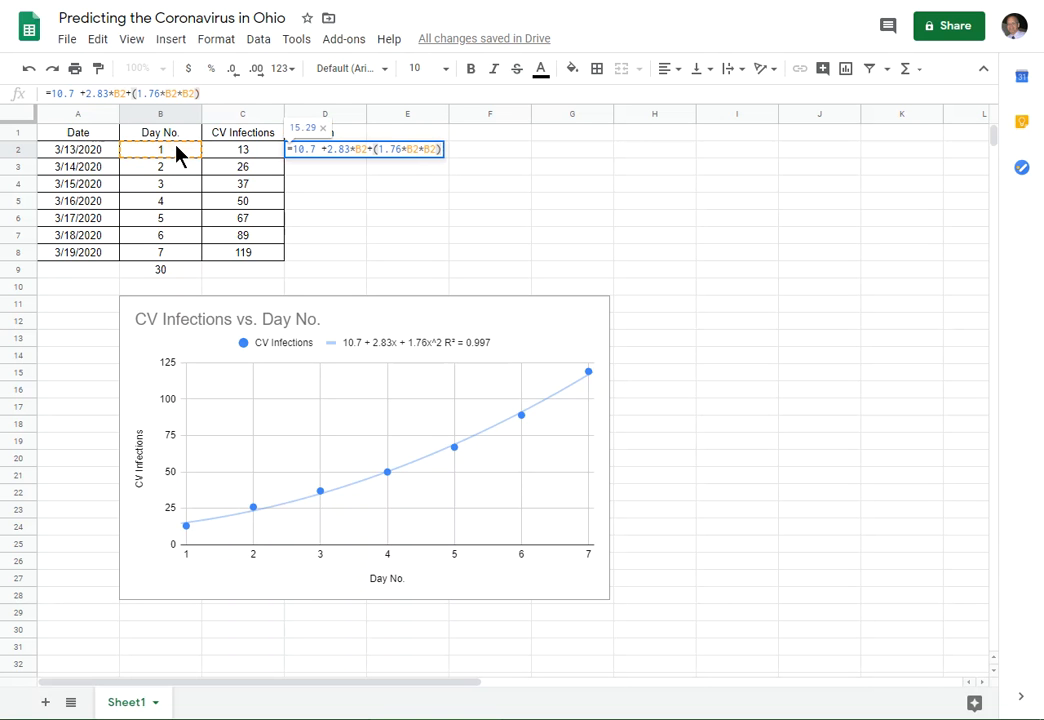
key(Return)
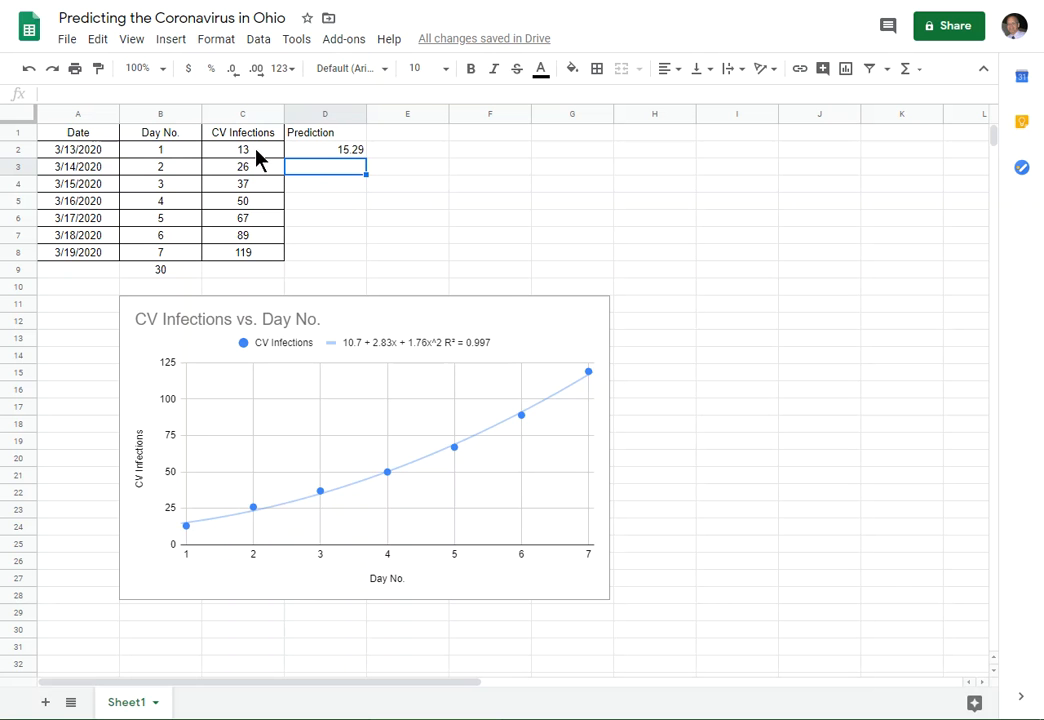
- Fill the prediction formula from D2 down through D8 and apply all borders to the Prediction column, D1:D8
click(316, 155)
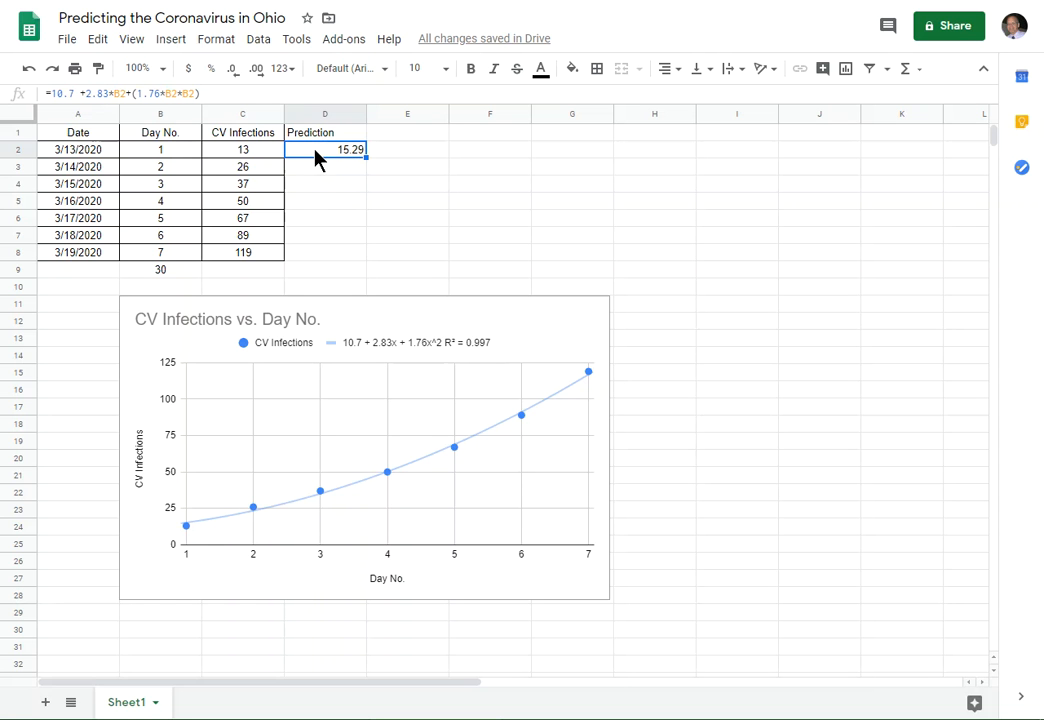
drag(367, 158, 363, 260)
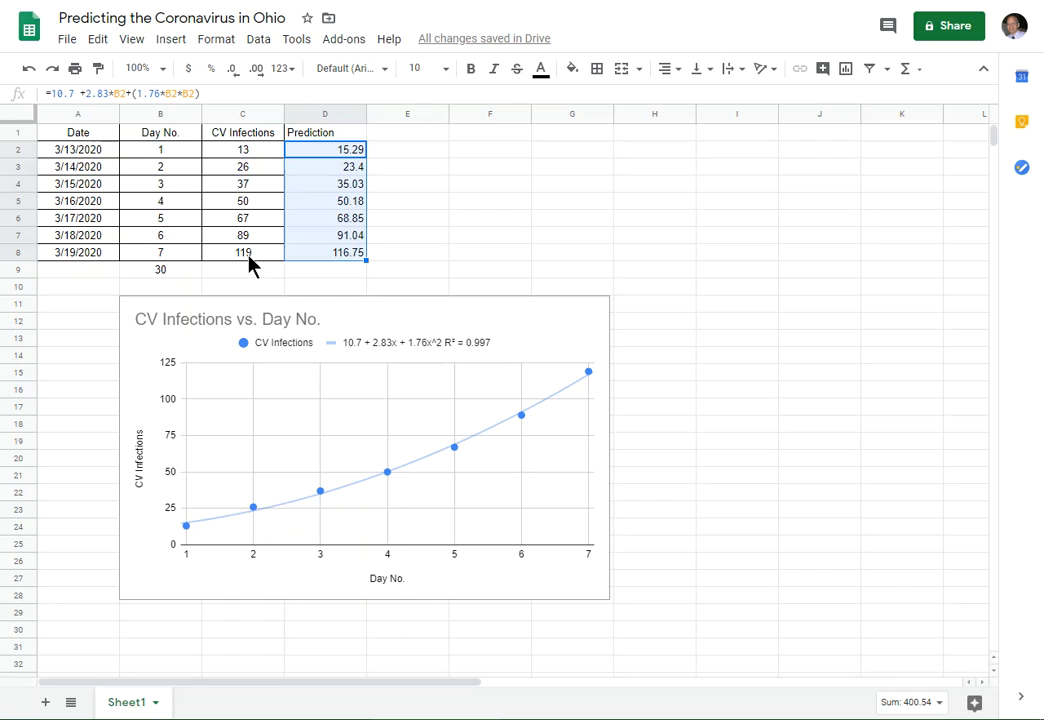
drag(322, 140, 332, 258)
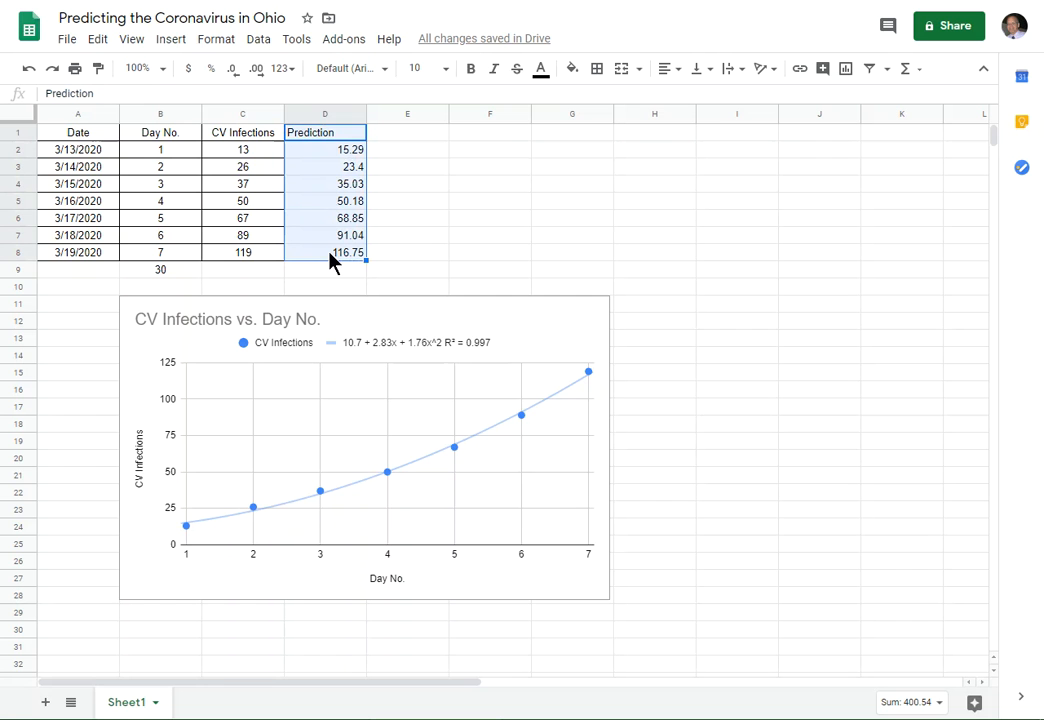
click(601, 71)
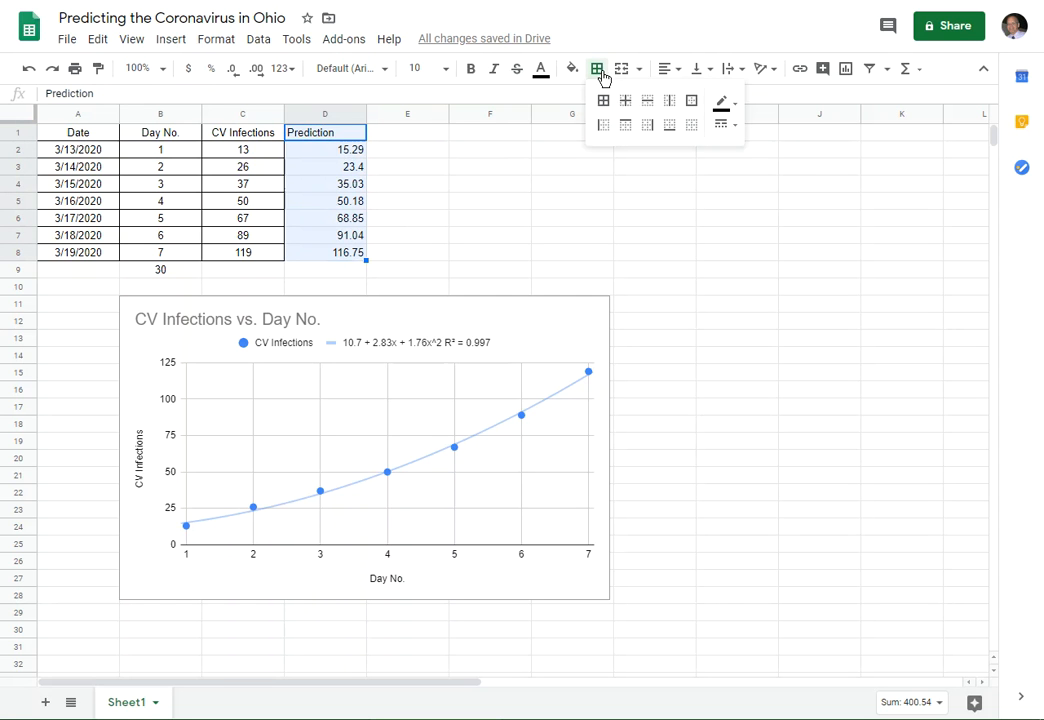
click(603, 100)
- Extend the prediction formula from D8 into D9 to calculate the day 30 infections
click(354, 255)
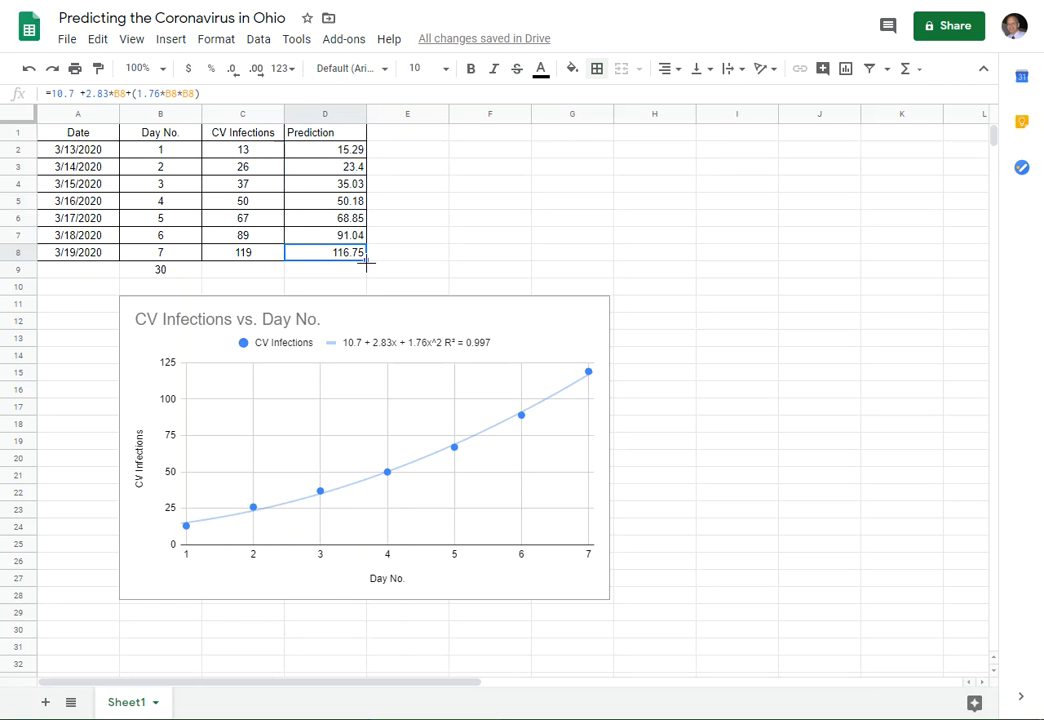
drag(366, 261, 367, 280)
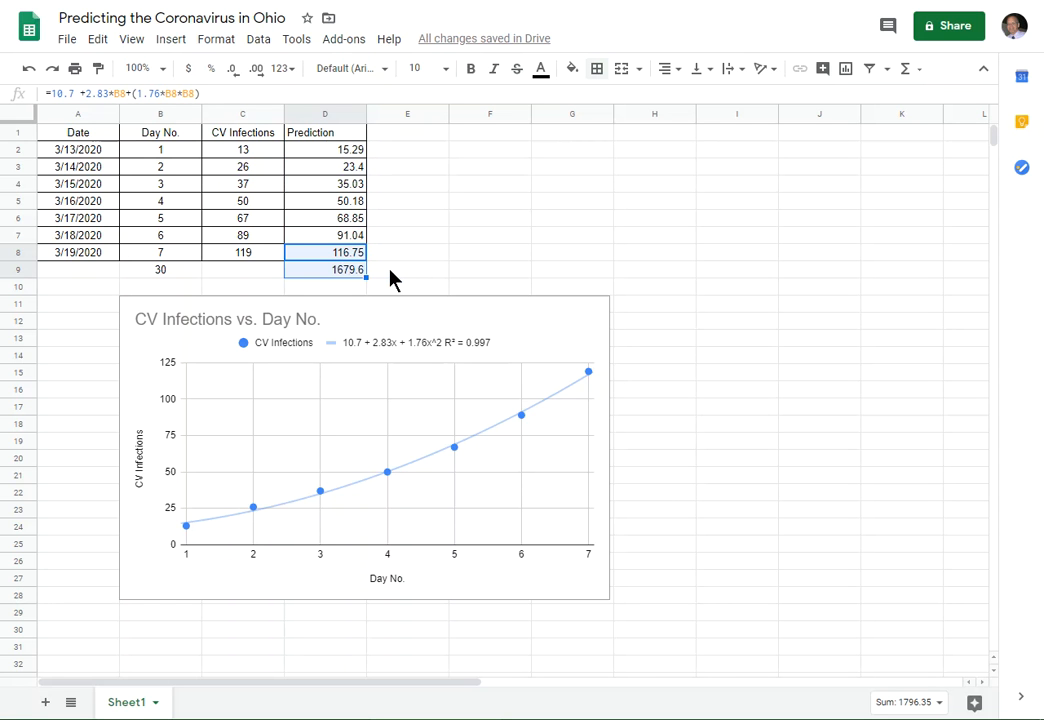
click(390, 271)
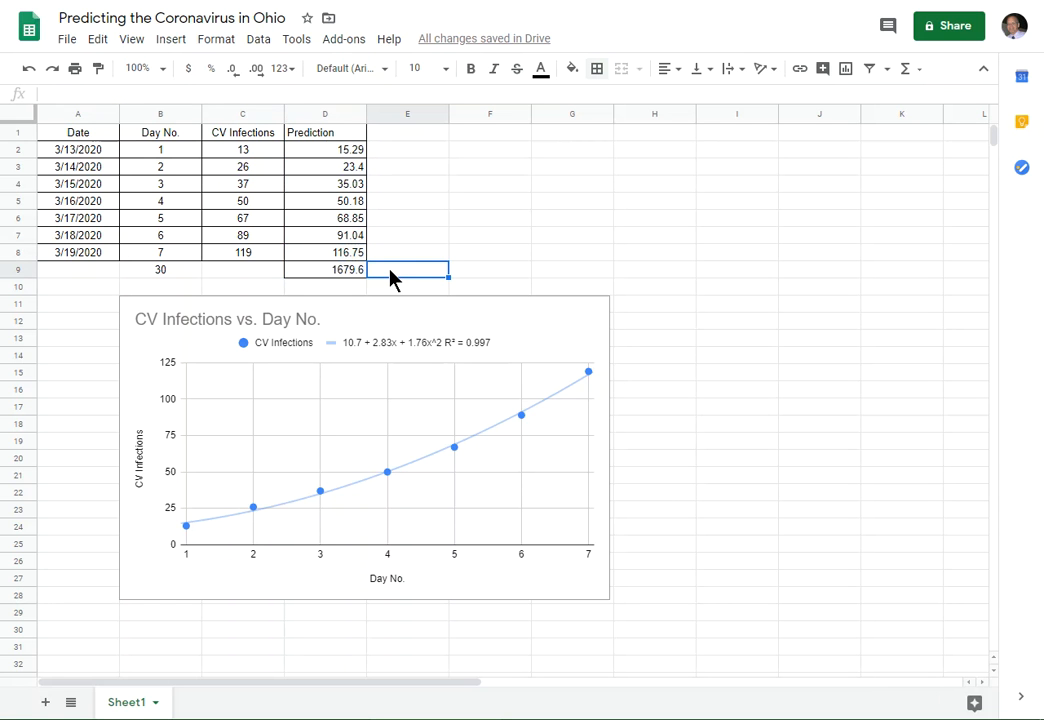